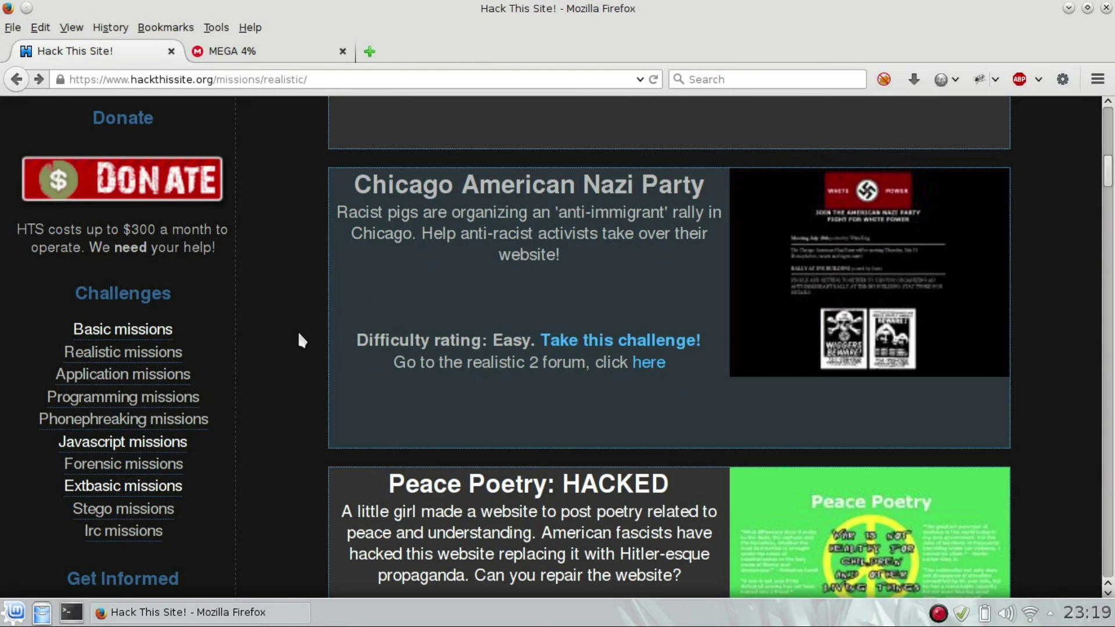
Step: Open the Chicago American Nazi Party challenge (Realistic 2) and read DestroyFascism's briefing
left_click(605, 344)
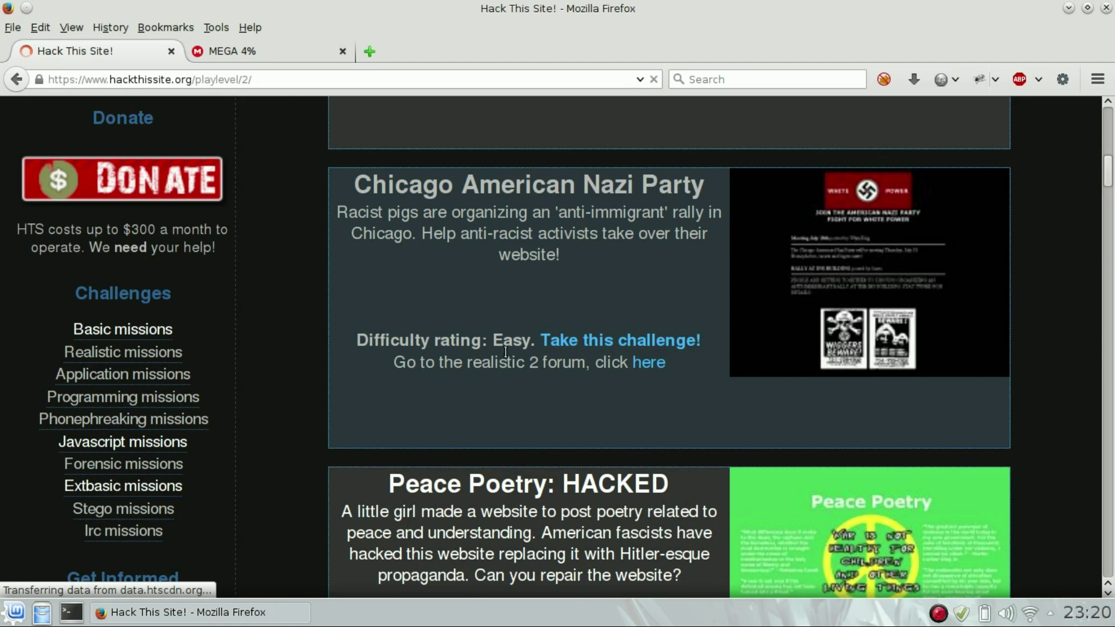
scroll(370, 416, "down", 3)
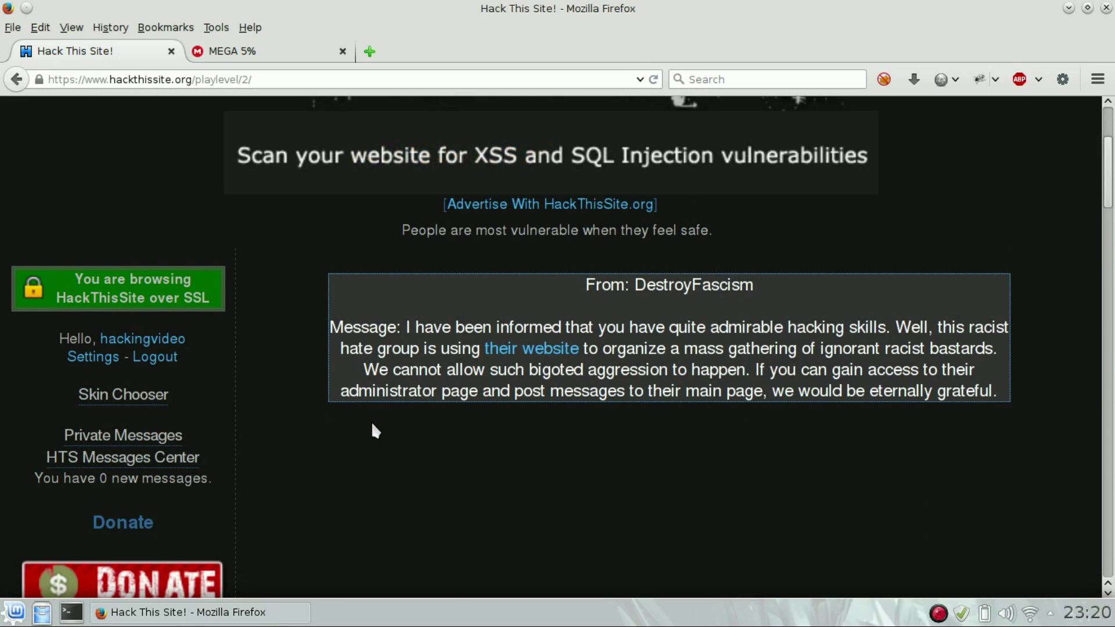
Step: Open the briefing's 'their website' link in a new tab and read the party's posts
middle_click(529, 351)
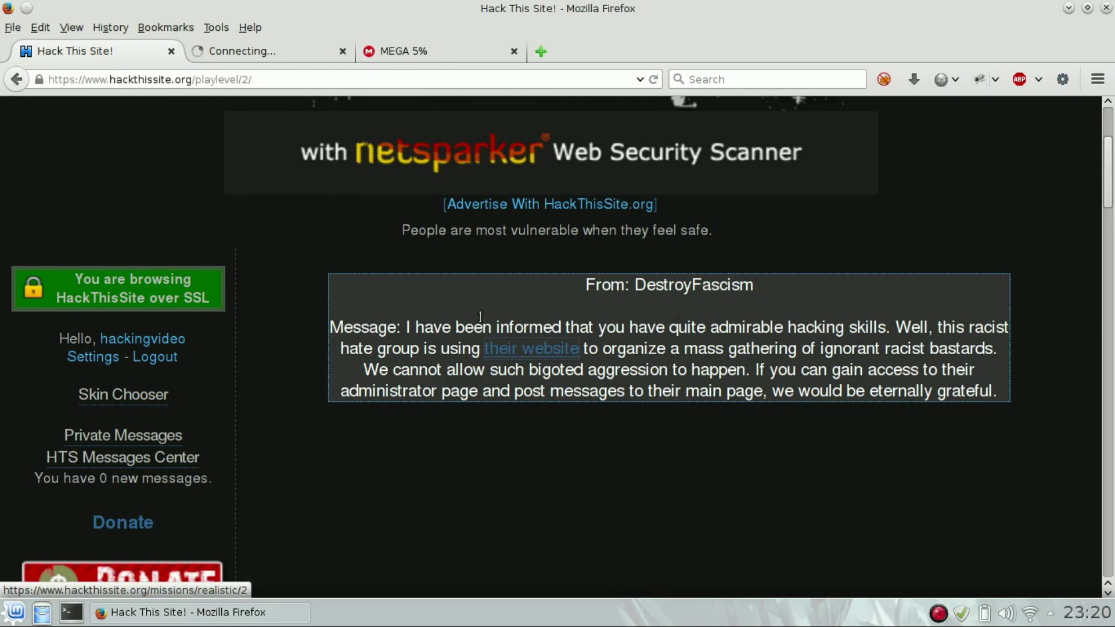
left_click(285, 56)
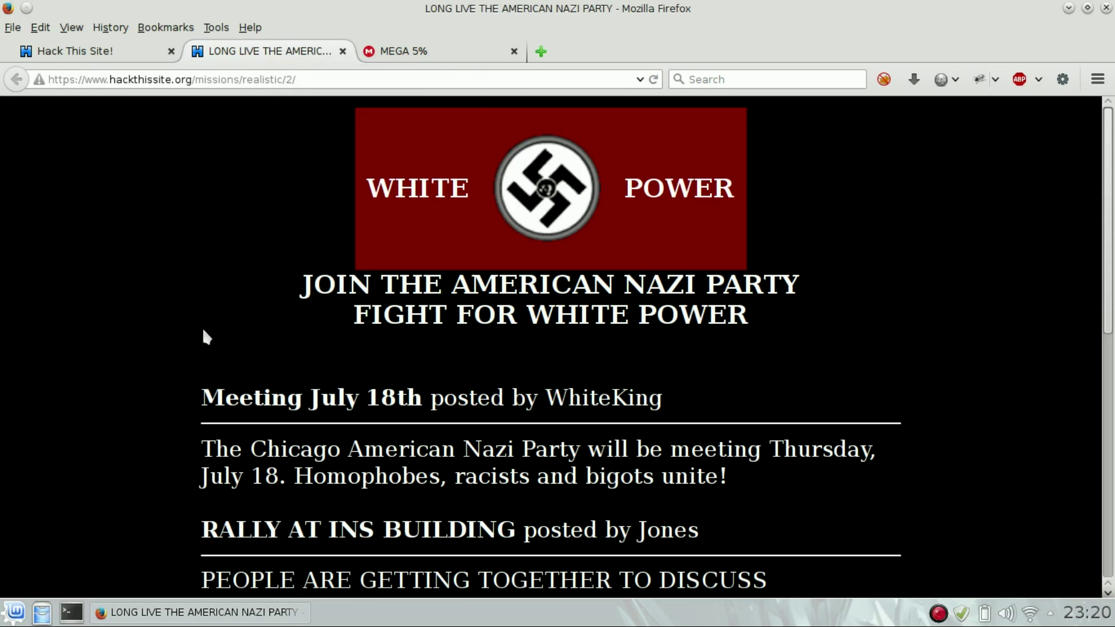
scroll(187, 270, "down", 5)
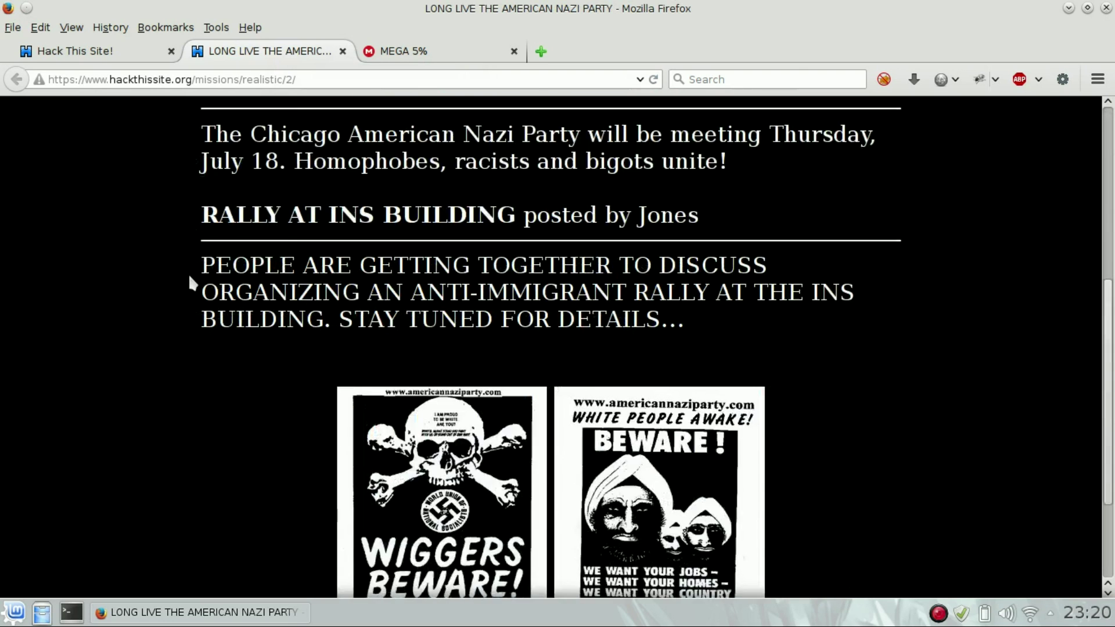
scroll(189, 282, "down", 3)
scroll(188, 353, "up", 4)
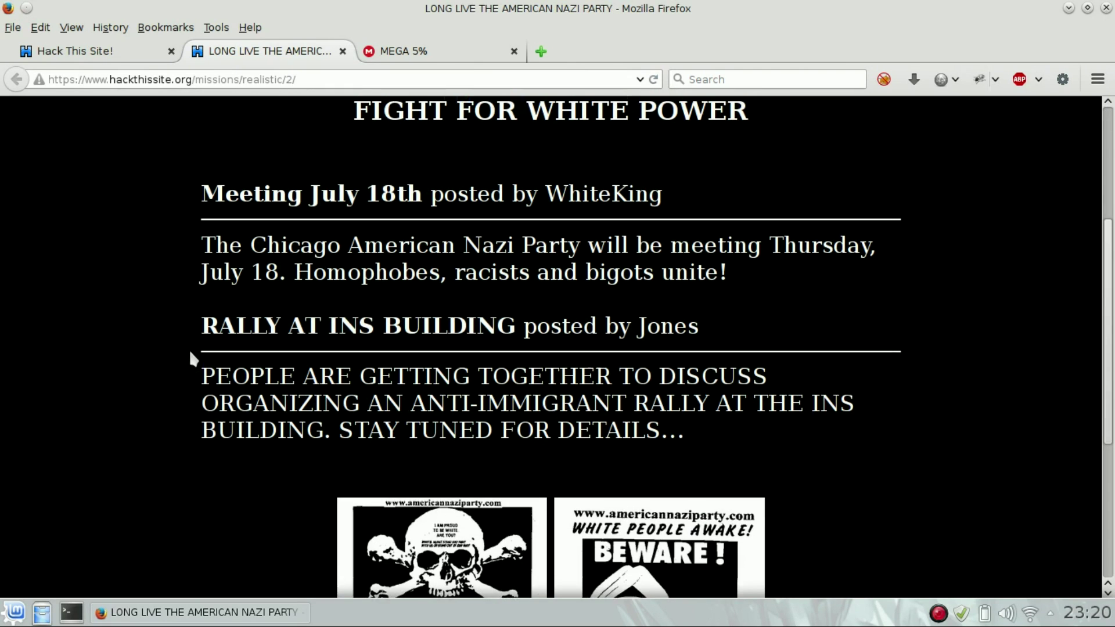
scroll(968, 356, "up", 3)
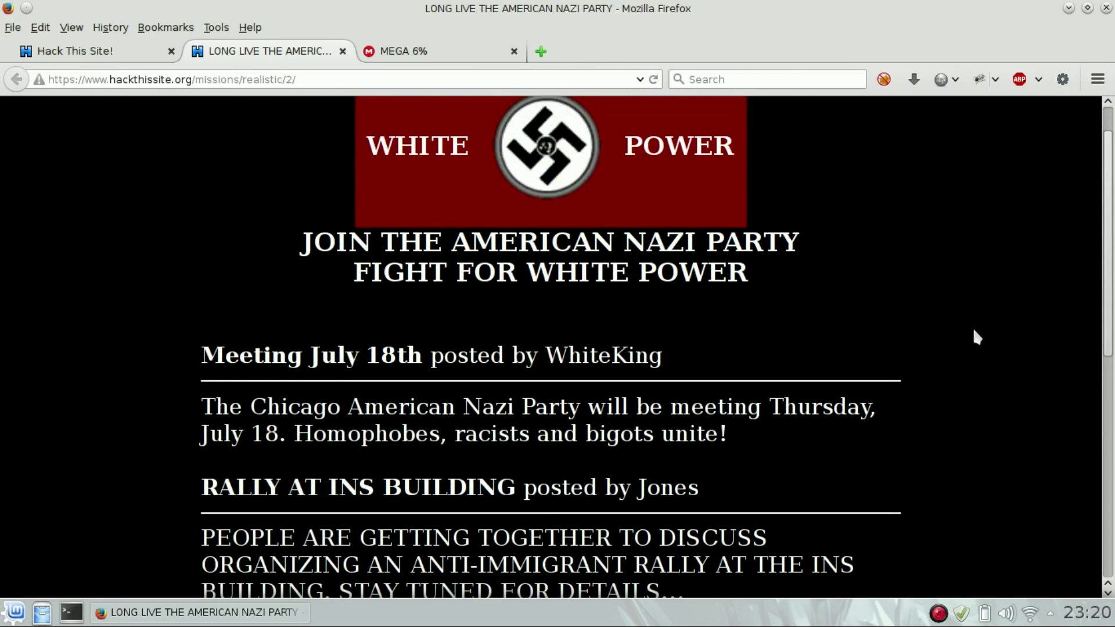
Step: Locate the hidden update.php link coloured #000000 on line 47 of the page source
right_click(971, 331)
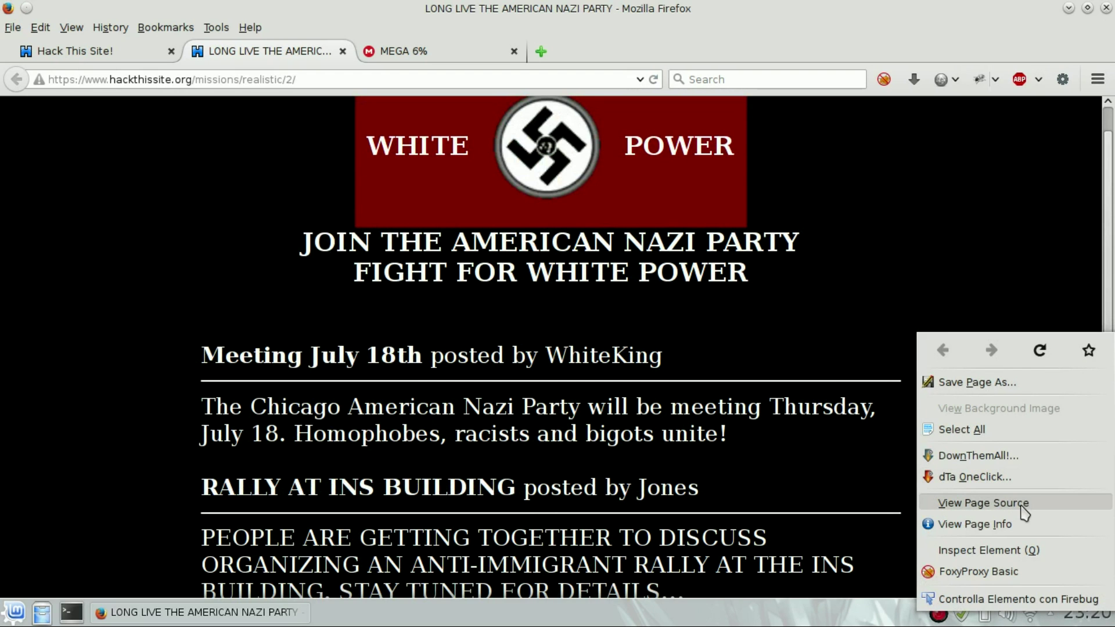
left_click(983, 503)
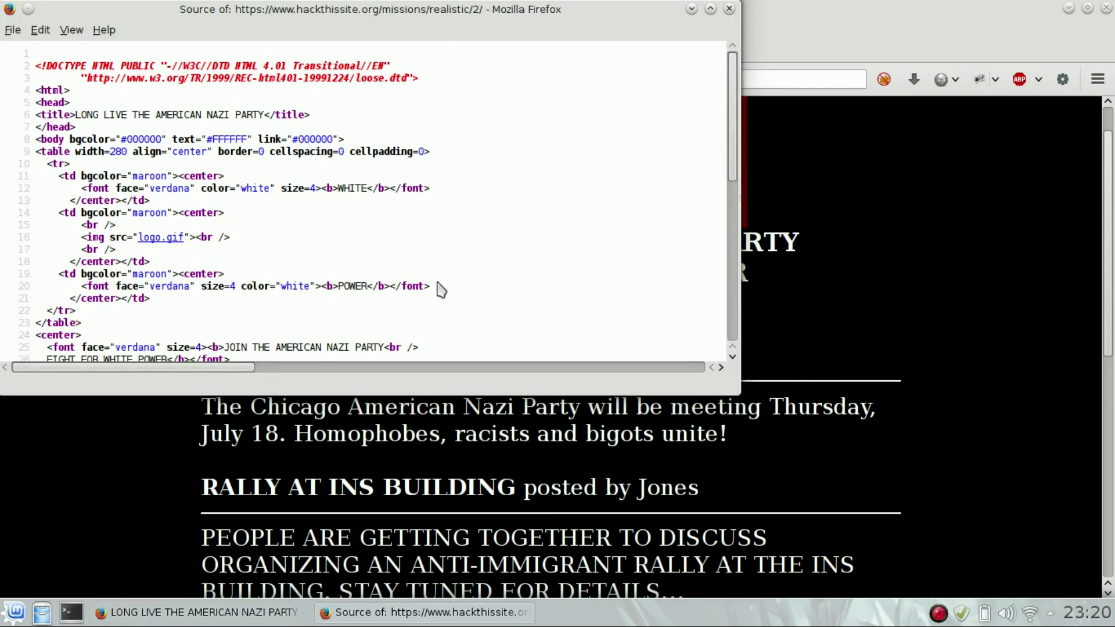
scroll(390, 305, "down", 2)
scroll(390, 305, "down", 1)
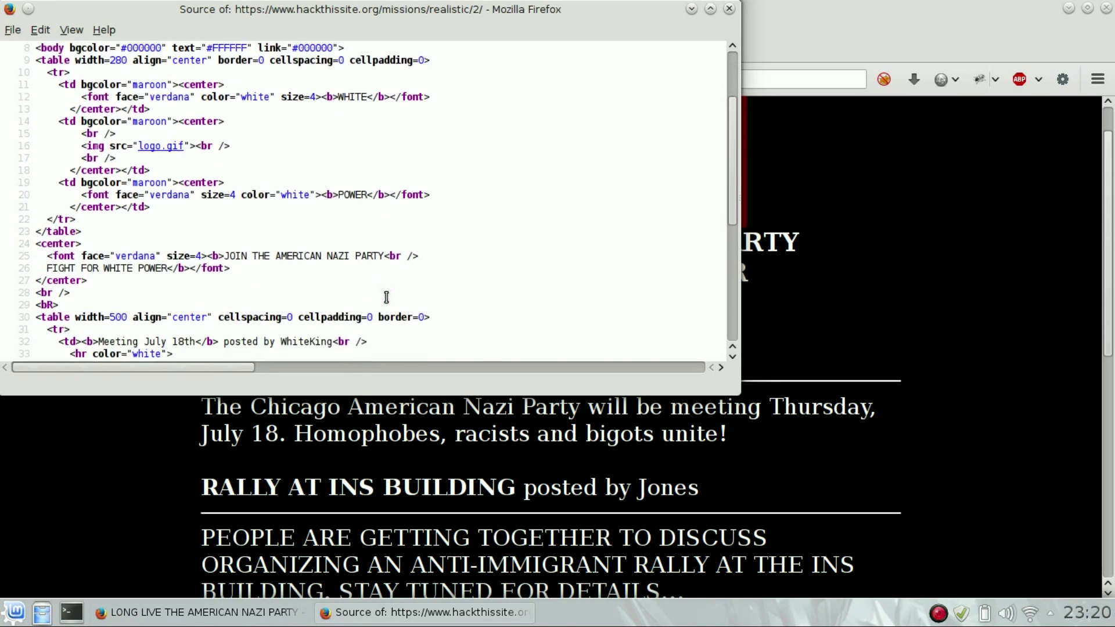
scroll(390, 306, "down", 1)
scroll(389, 305, "down", 1)
scroll(389, 305, "down", 1)
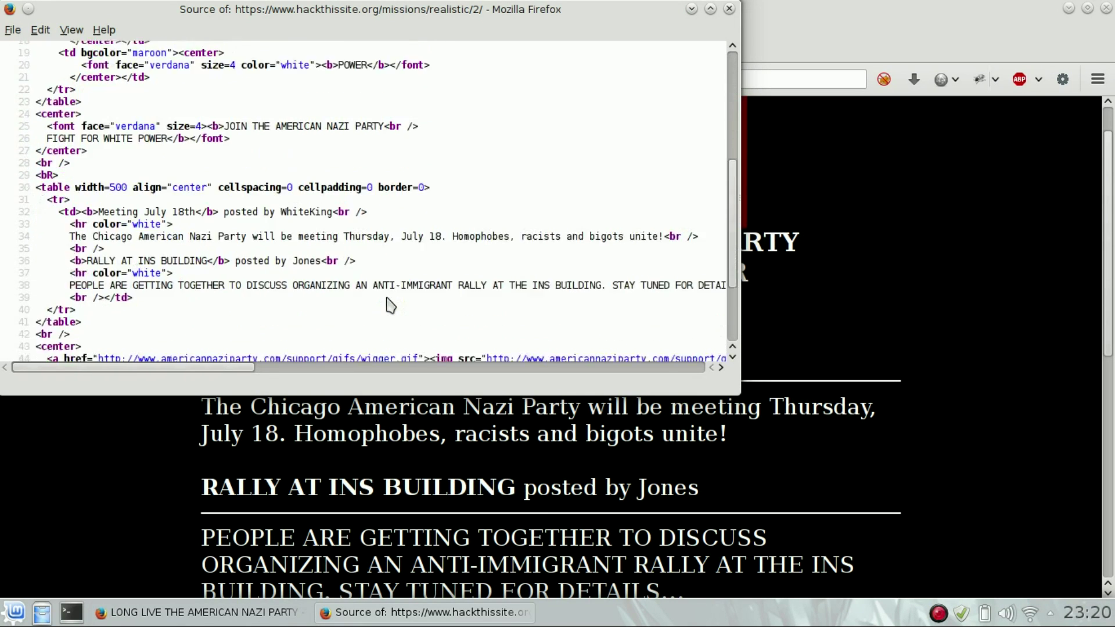
scroll(401, 262, "down", 1)
scroll(417, 224, "down", 1)
scroll(427, 231, "down", 2)
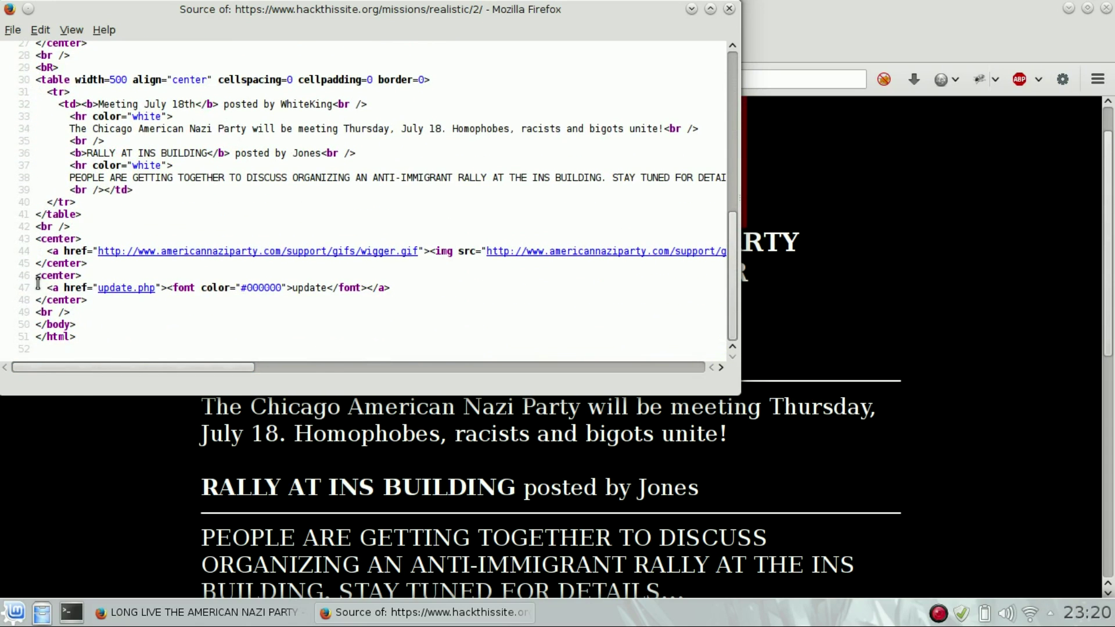
left_click_drag(45, 287, 391, 288)
left_click_drag(246, 288, 270, 287)
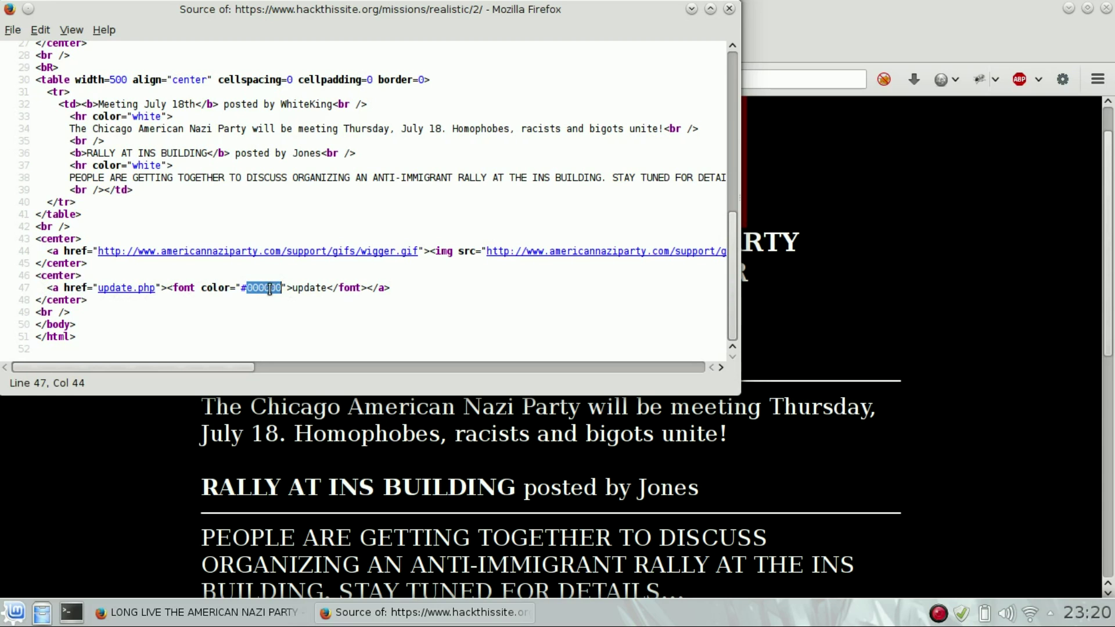
scroll(187, 417, "down", 5)
Step: Follow the hidden black update link to the update.php login form
left_click(224, 428)
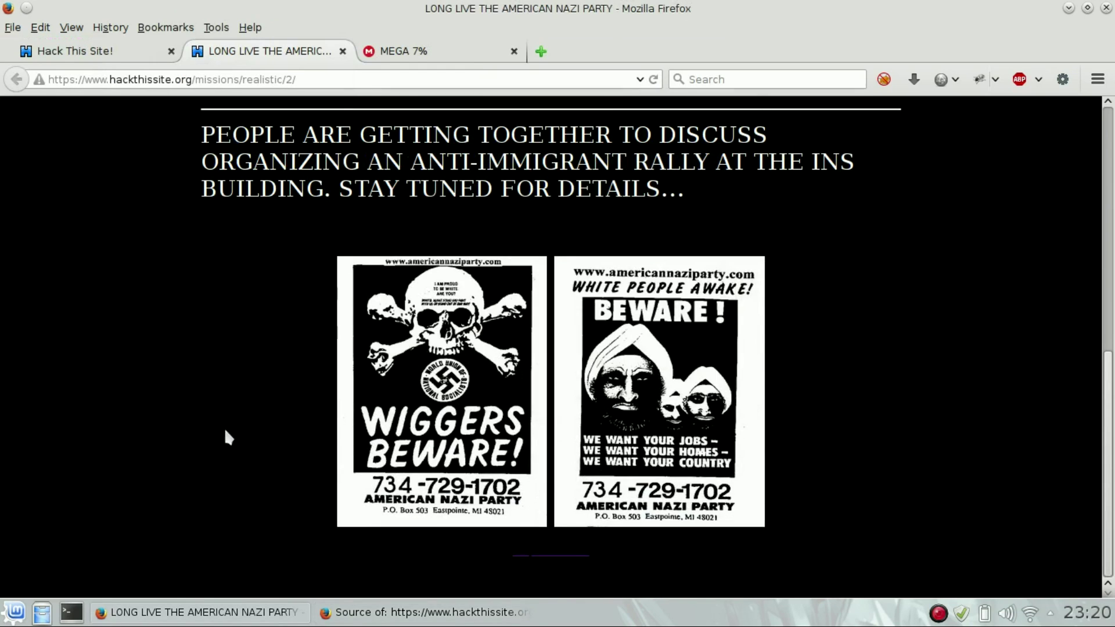
left_click_drag(224, 428, 755, 605)
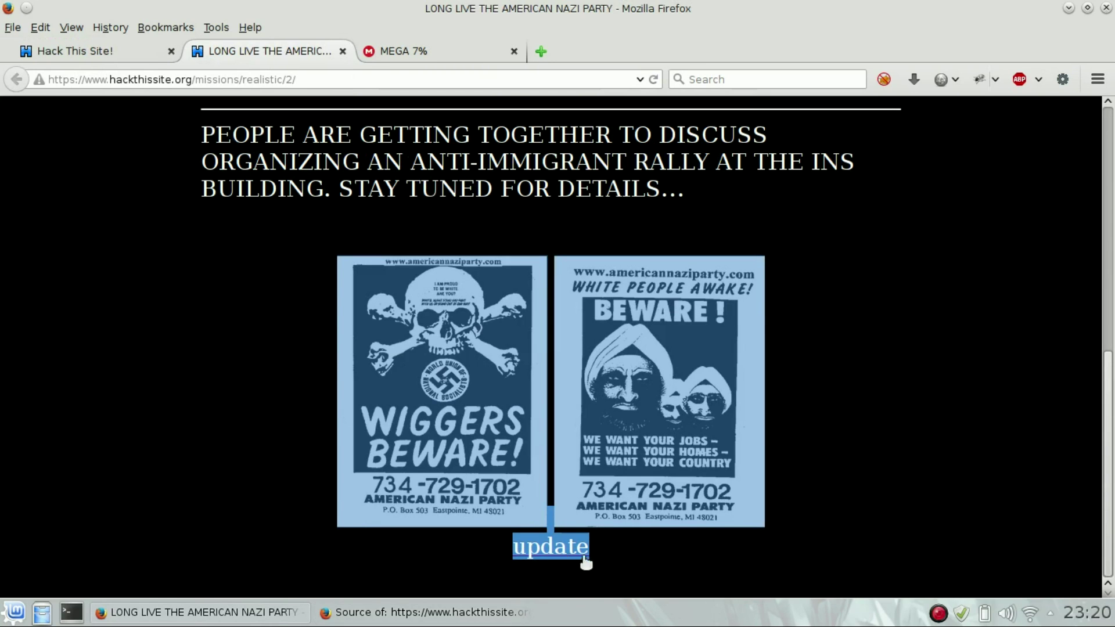
left_click(563, 550)
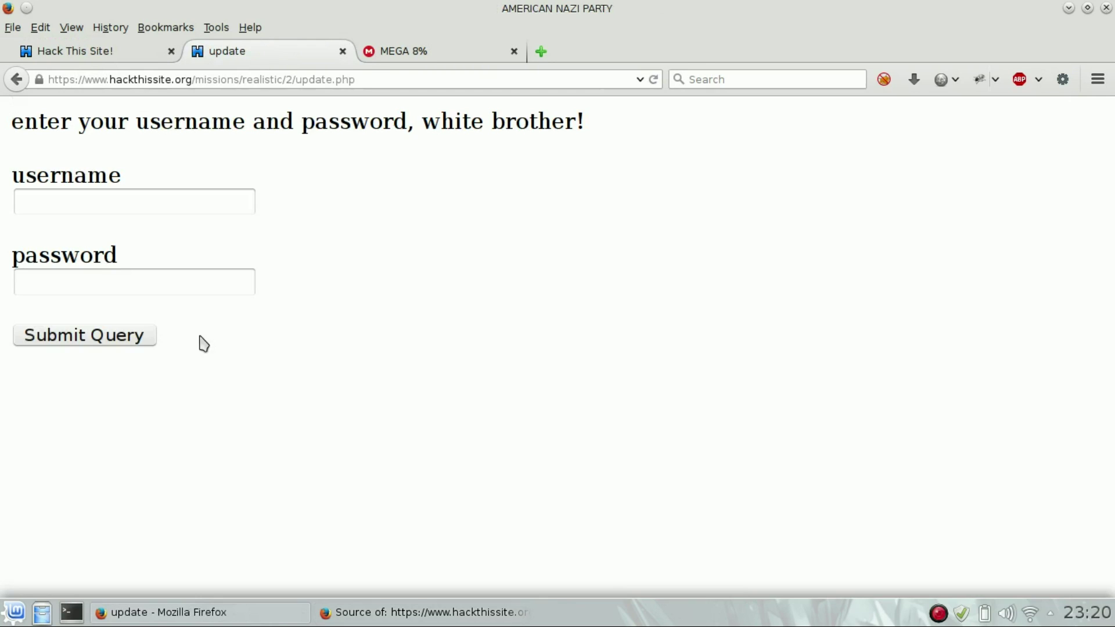
Step: Close the old source window and view the login page source, which posts to update2.php
left_click(349, 613)
right_click(365, 613)
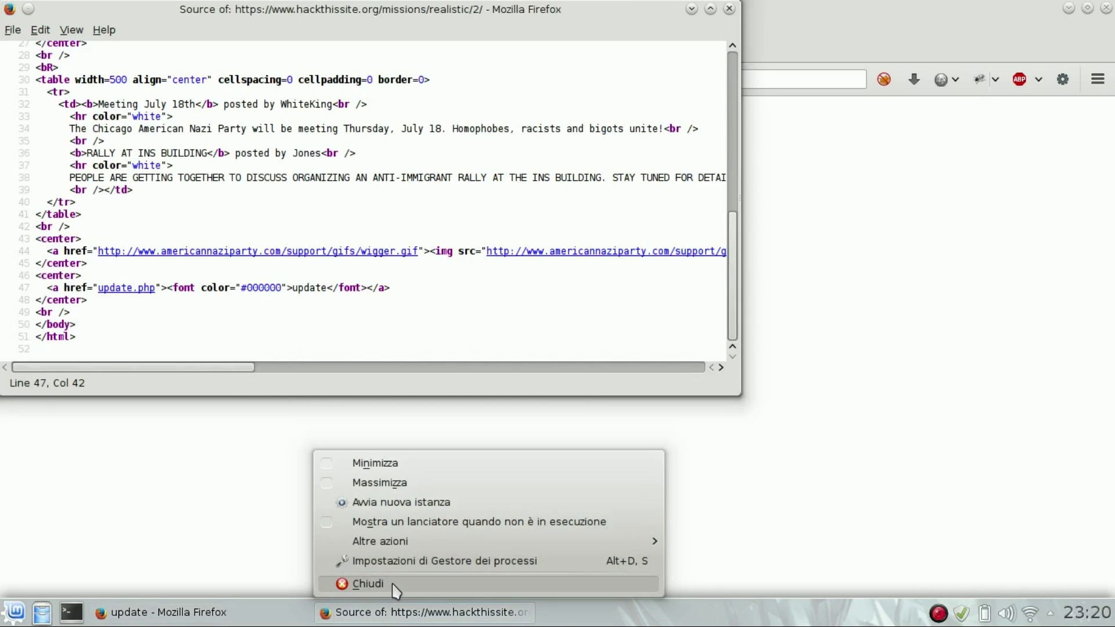
left_click(384, 582)
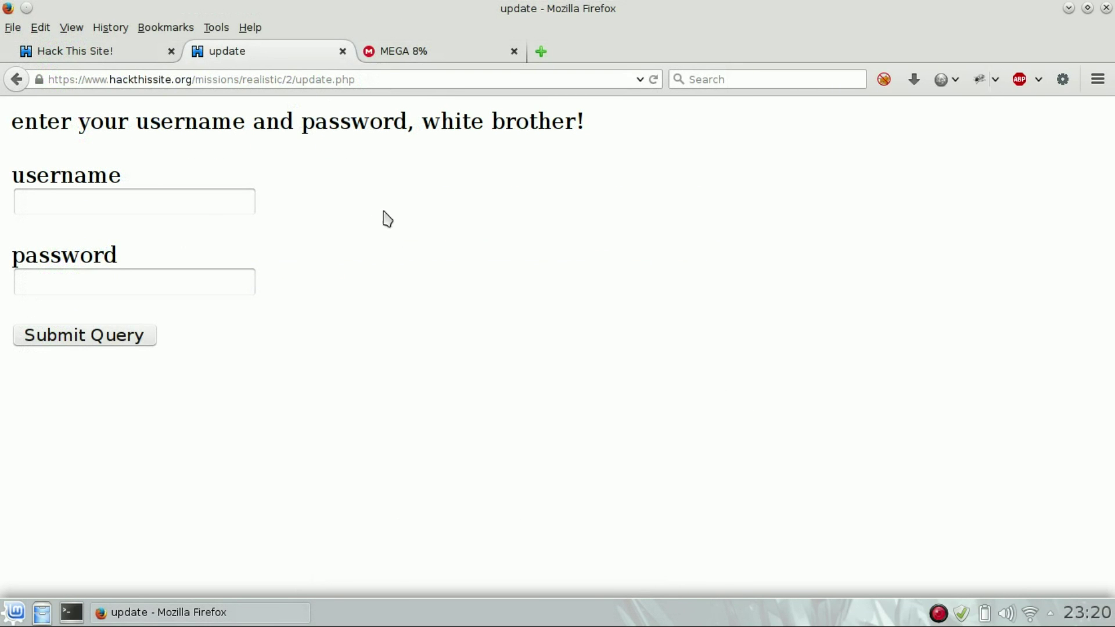
right_click(405, 216)
left_click(525, 388)
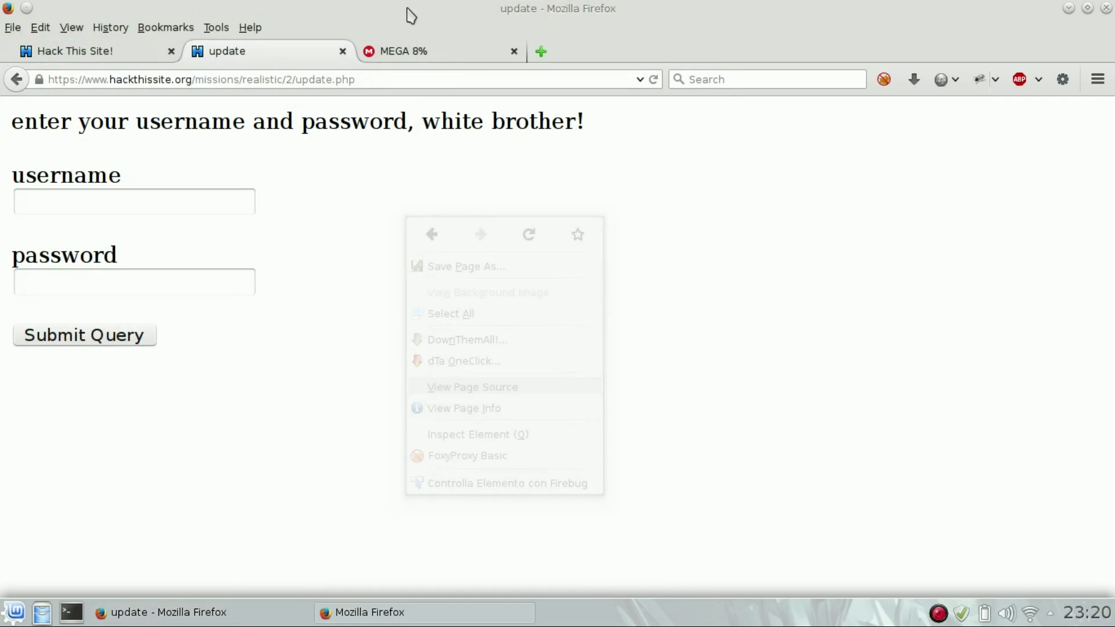
left_click_drag(381, 13, 704, 82)
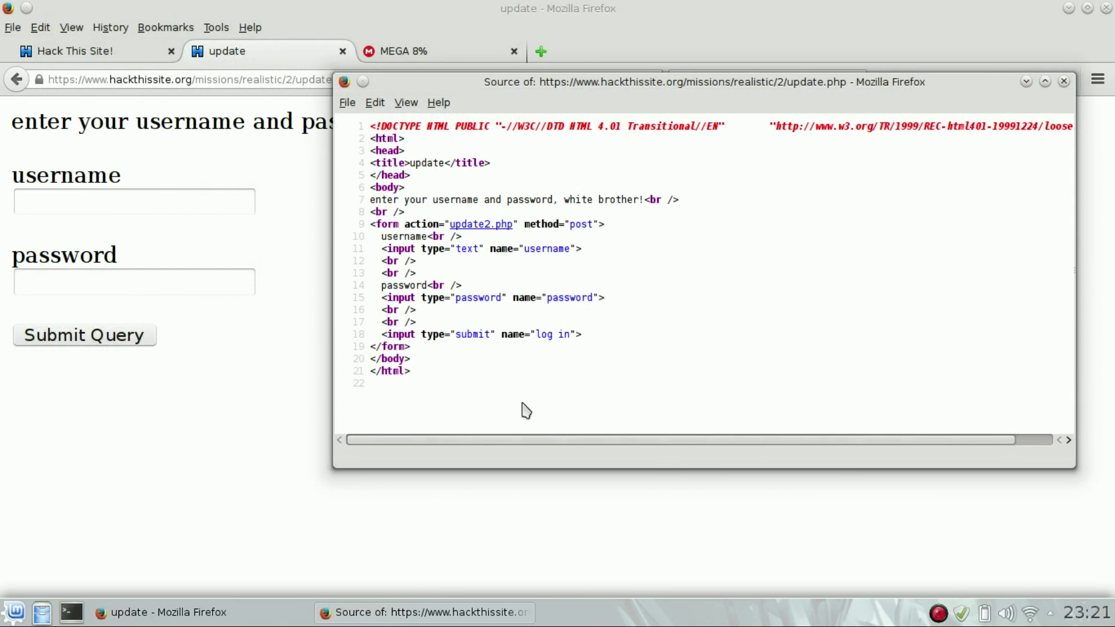
left_click_drag(610, 440, 490, 327)
Step: Submit a login with username 'test' and password 'test', getting the invalid-login rejection
left_click(1063, 82)
left_click(117, 196)
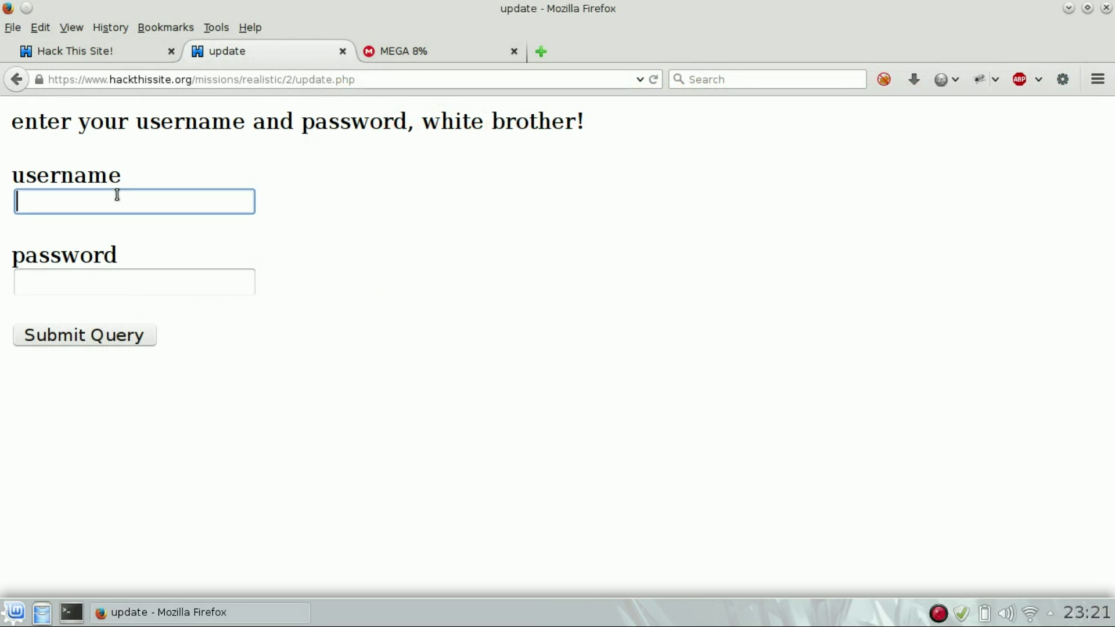
type("test")
key("Tab")
type("test")
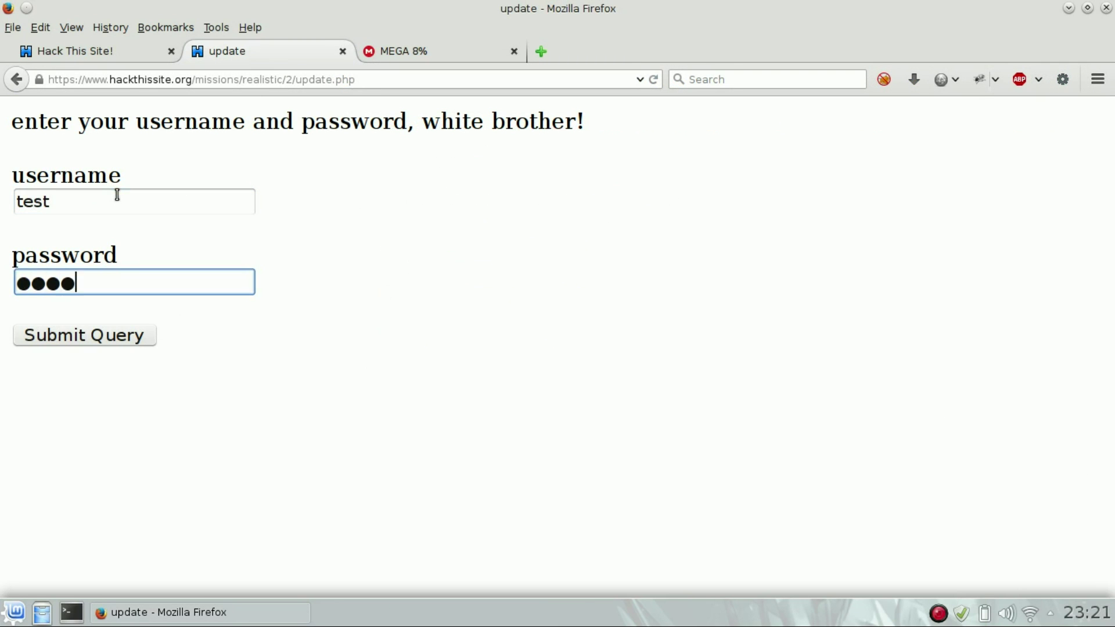
key("Return")
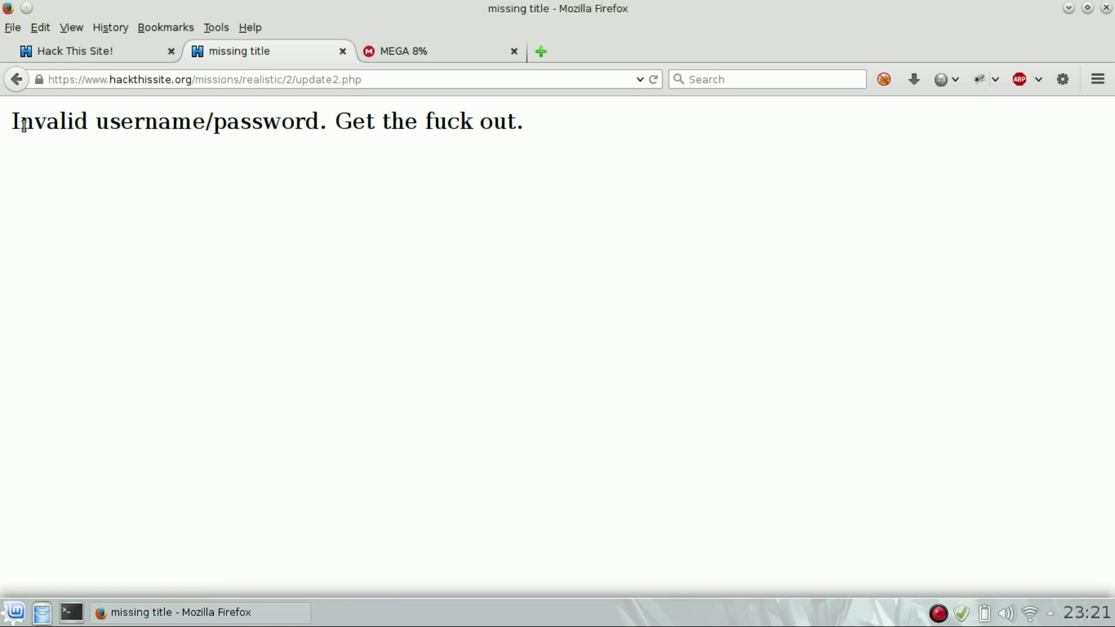
Step: Inspect the error message and its page source, then close the source window
left_click_drag(24, 124, 349, 130)
left_click(364, 133)
right_click(129, 245)
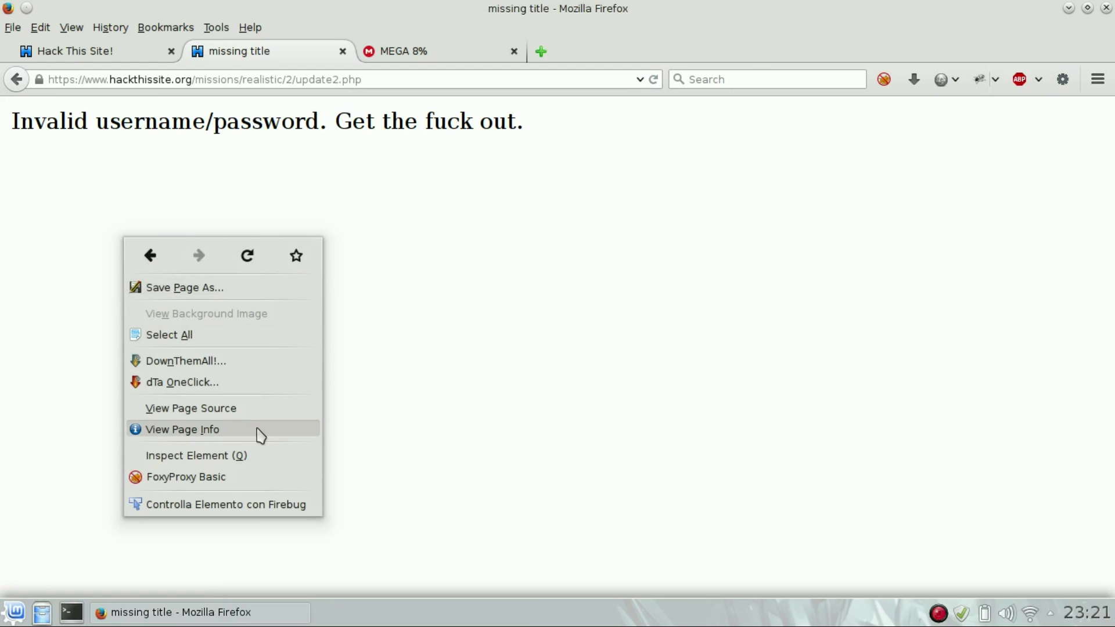
left_click(260, 410)
left_click_drag(425, 25, 669, 161)
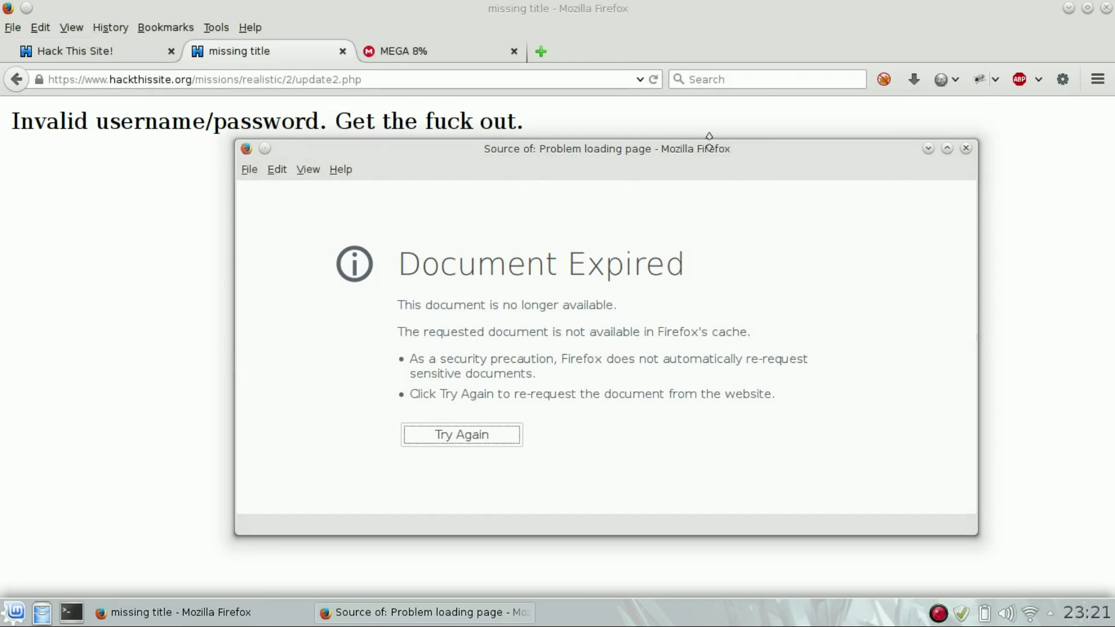
left_click(976, 145)
Step: Go back to the login form and edit the username to test' or 'a'='a
left_click(16, 79)
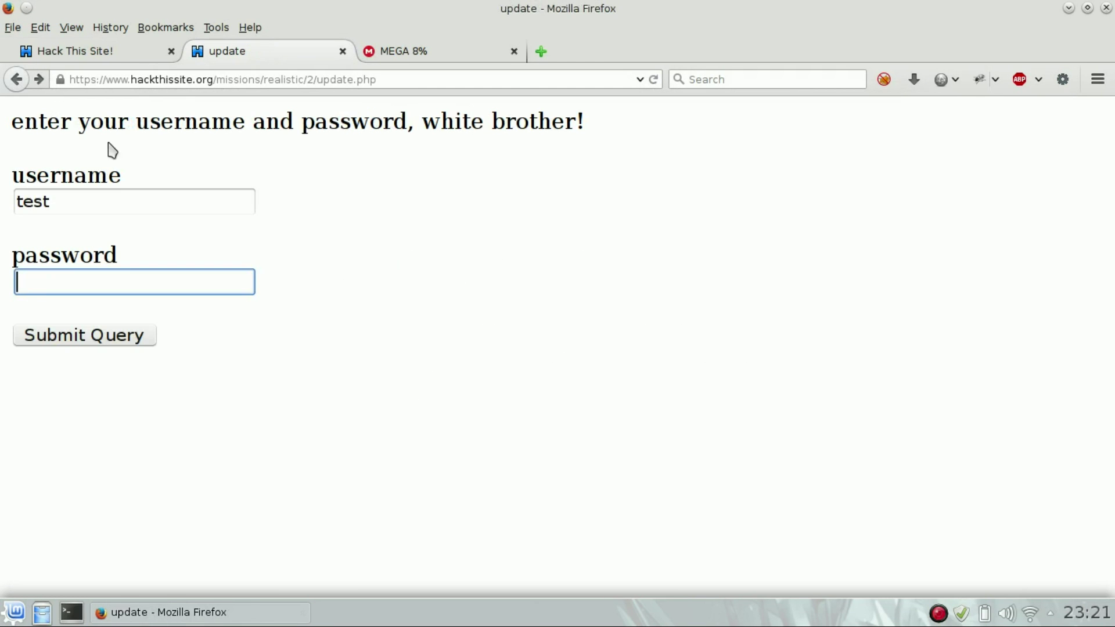
left_click(135, 198)
type("' or 0")
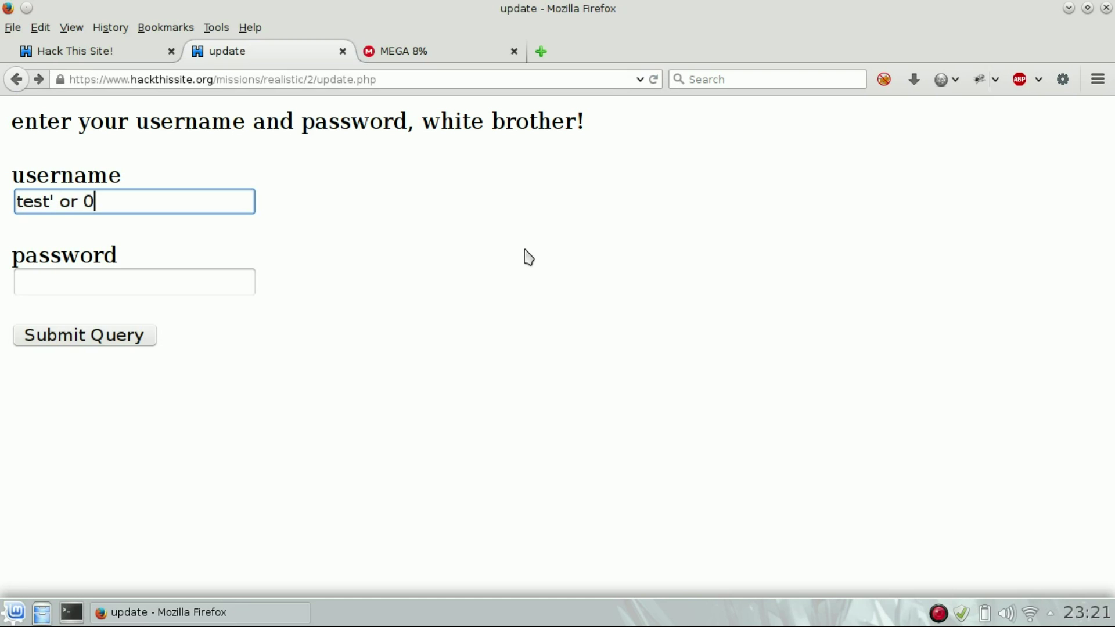
key("BackSpace")
key("ctrl+a")
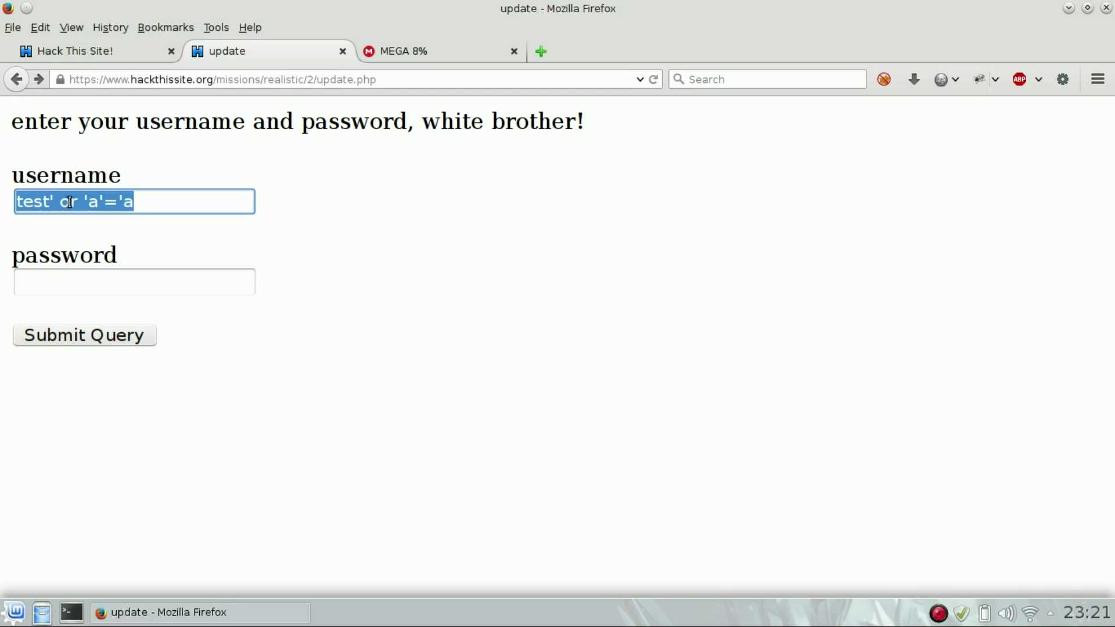
Step: Copy the injected username text and paste it into the password field
right_click(68, 198)
left_click(94, 263)
left_click(95, 279)
right_click(97, 279)
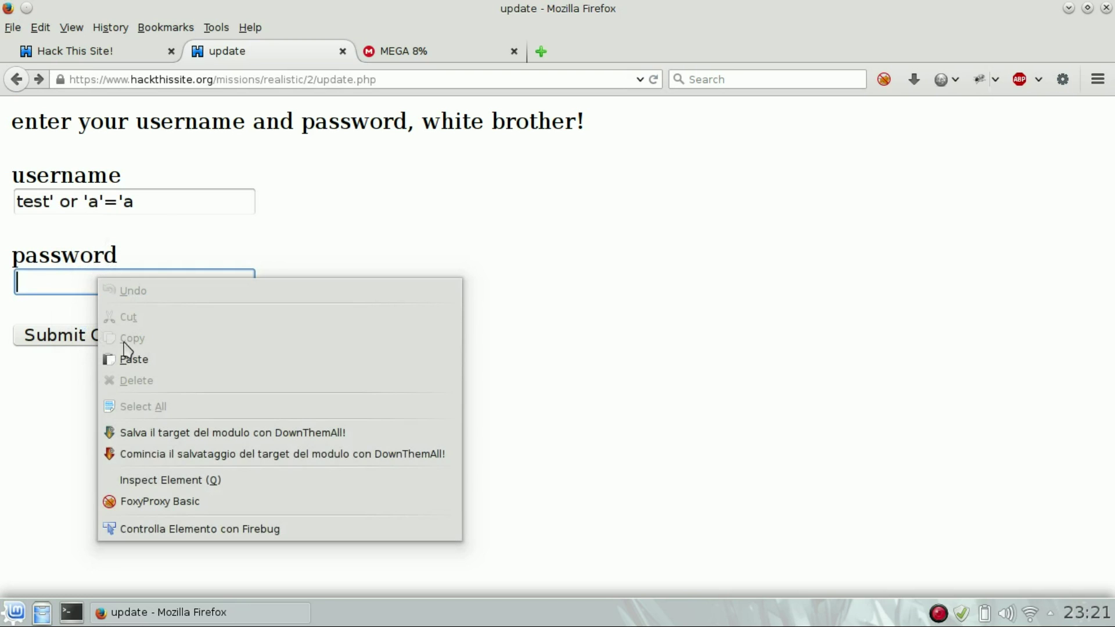
left_click(170, 362)
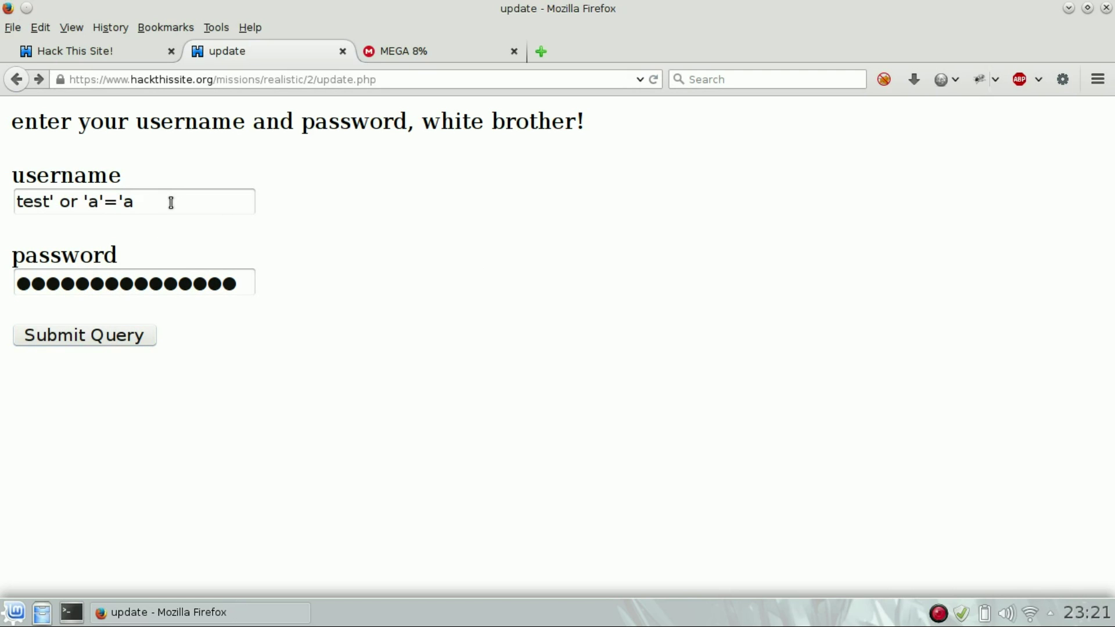
Step: Submit the injected credentials, reaching the 'You have already done this' page
left_click(171, 203)
key("ctrl+a")
left_click(200, 204)
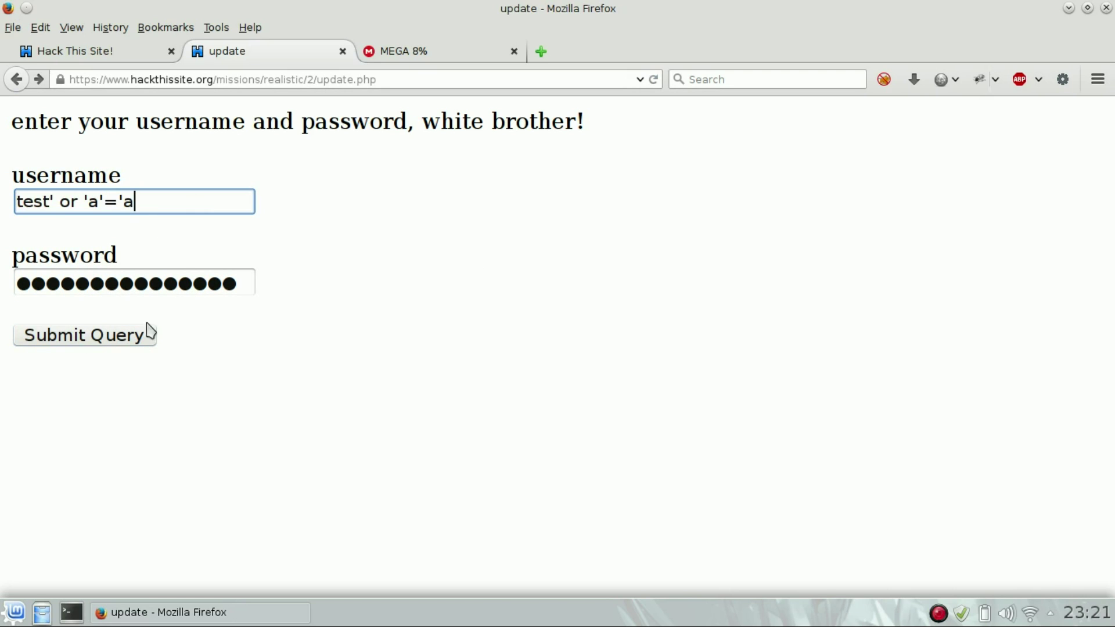
left_click(113, 343)
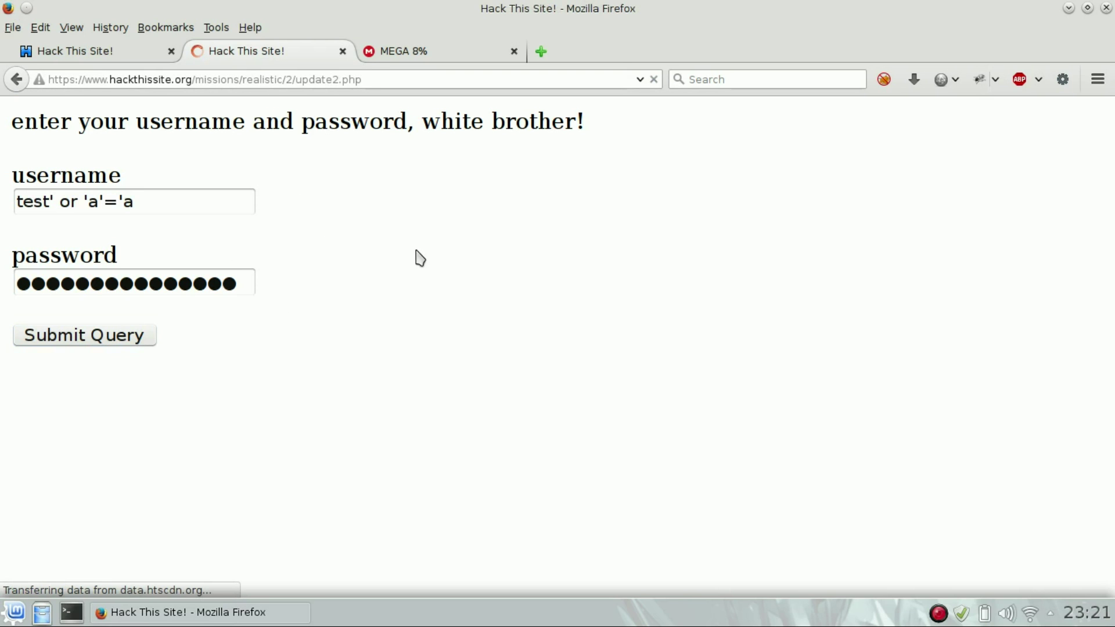
scroll(499, 375, "down", 3)
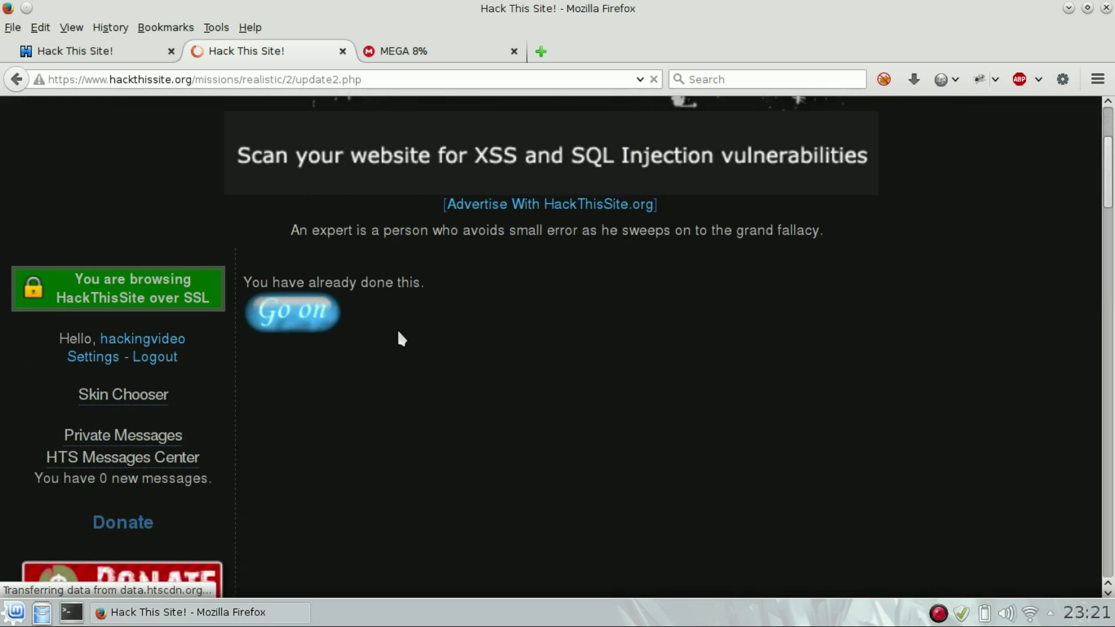